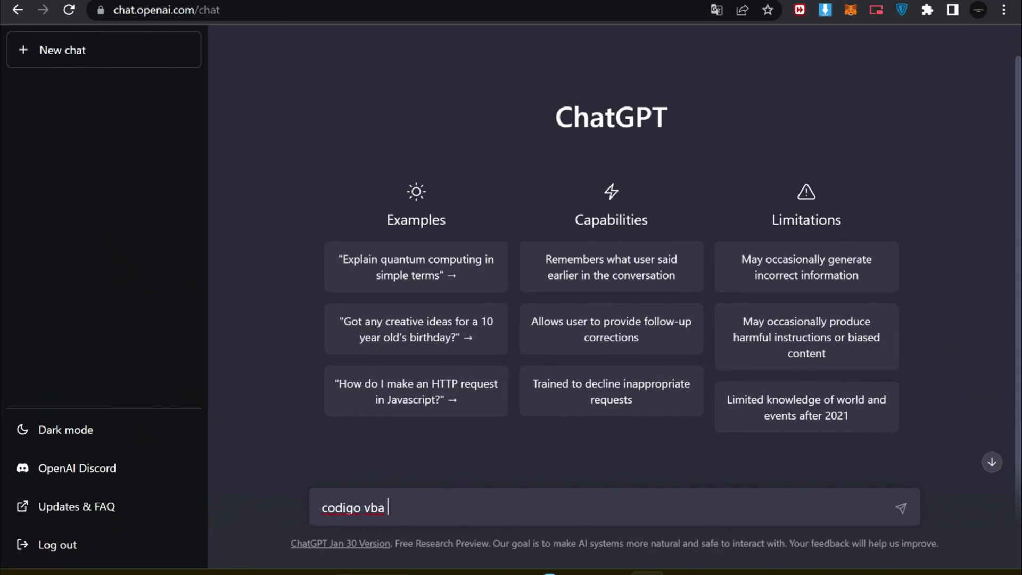
Ask ChatGPT 'codigo vba para colorear celda igual al valor de la celda'
text(para colorear ce)
text(lda segun valor)
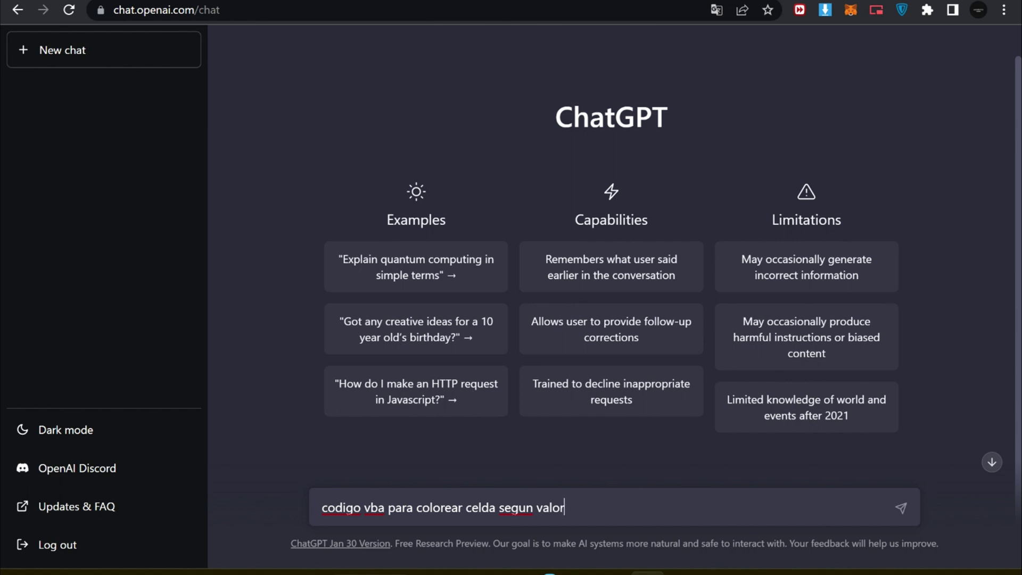
key(BackSpace)
key(BackSpace)
key(BackSpace)
key(BackSpace)
key(BackSpace)
key(BackSpace)
text(igual al valor)
text( de la celda)
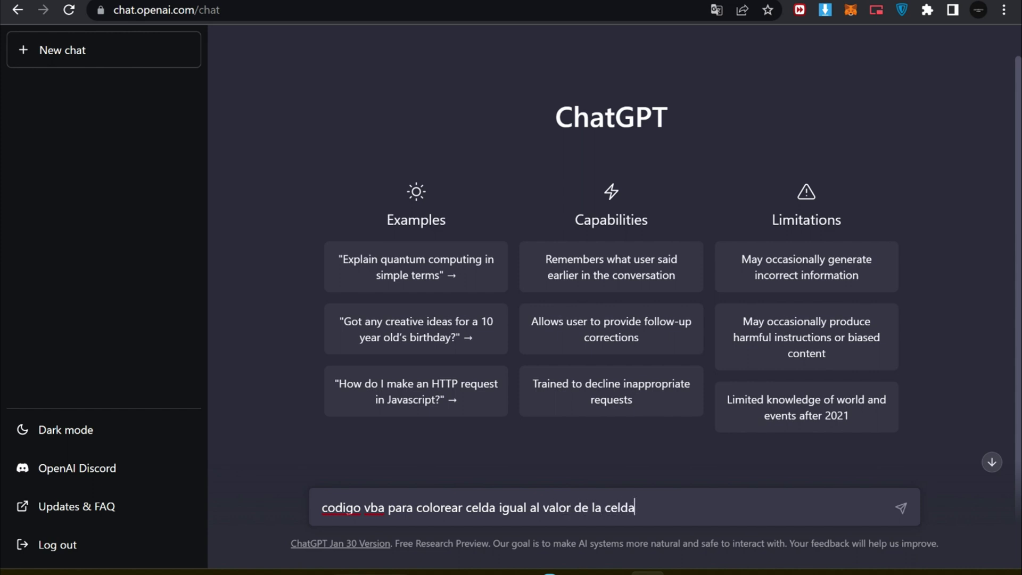
key(Return)
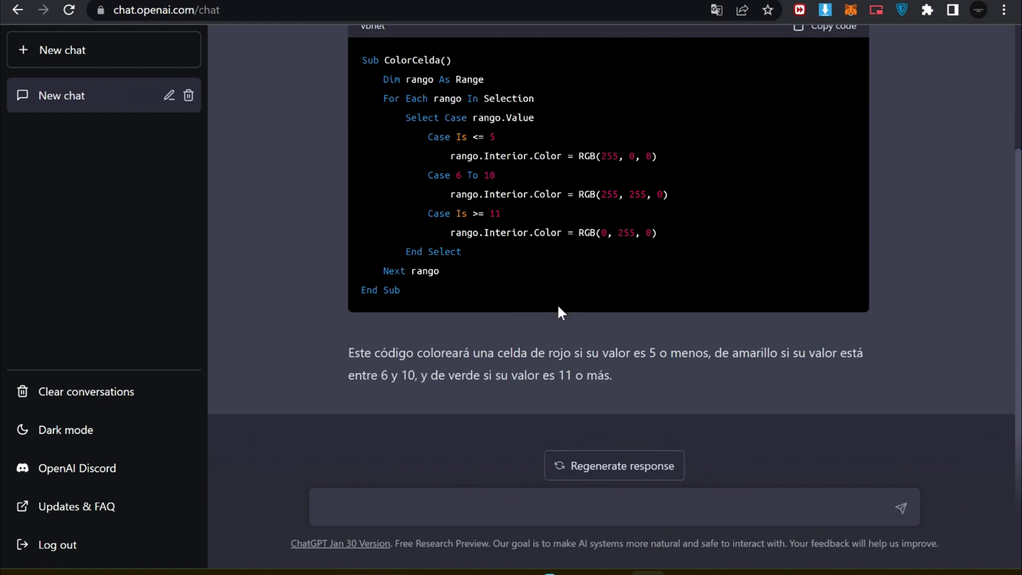
Scroll up to ChatGPT's reply and select the whole ColorCelda VBA code block
scroll(557, 303, up, 2)
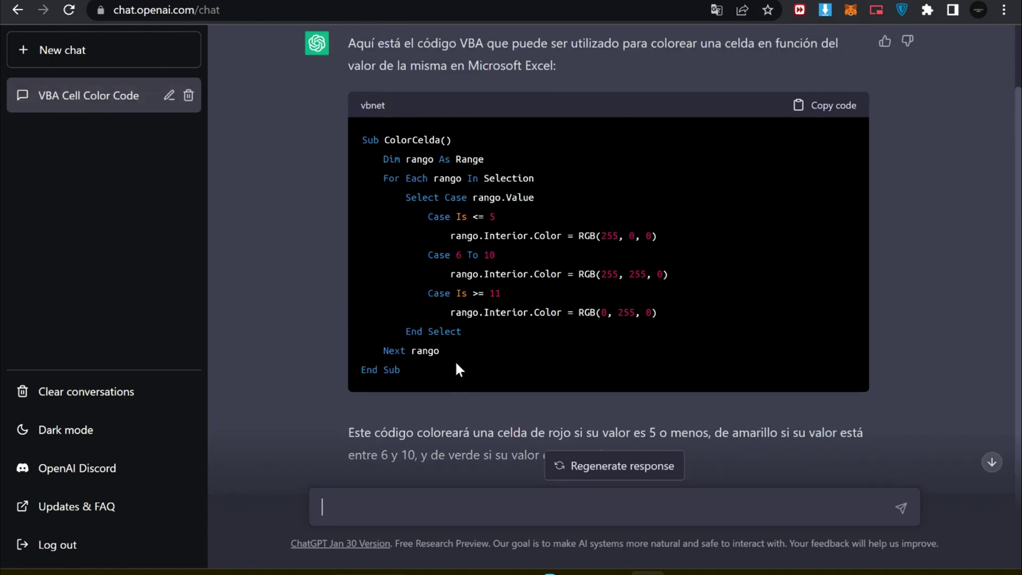
drag(411, 377, 358, 141)
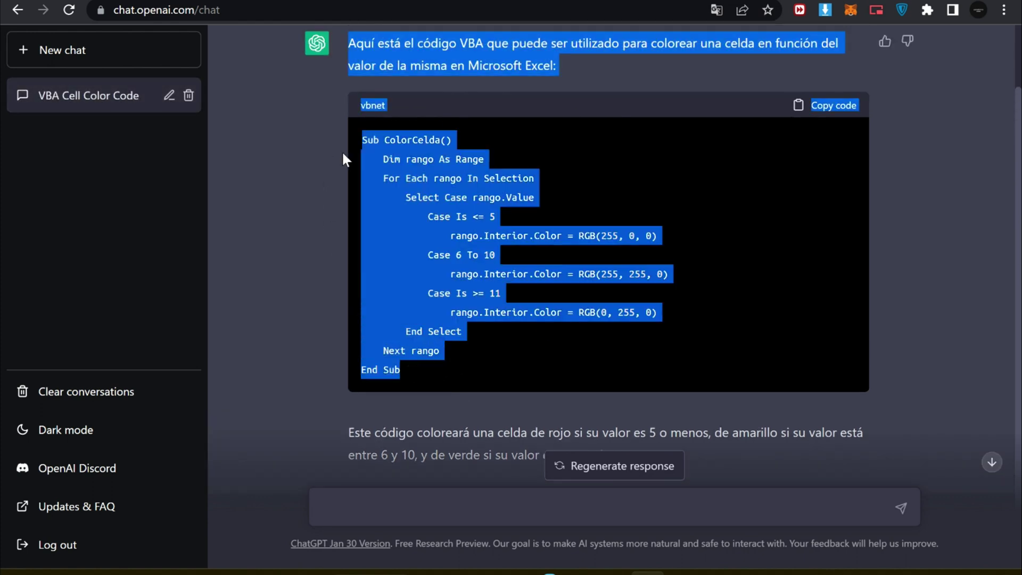
From the Hoja1 tab's Ver código, insert a new module and paste the ColorCelda macro
click(717, 568)
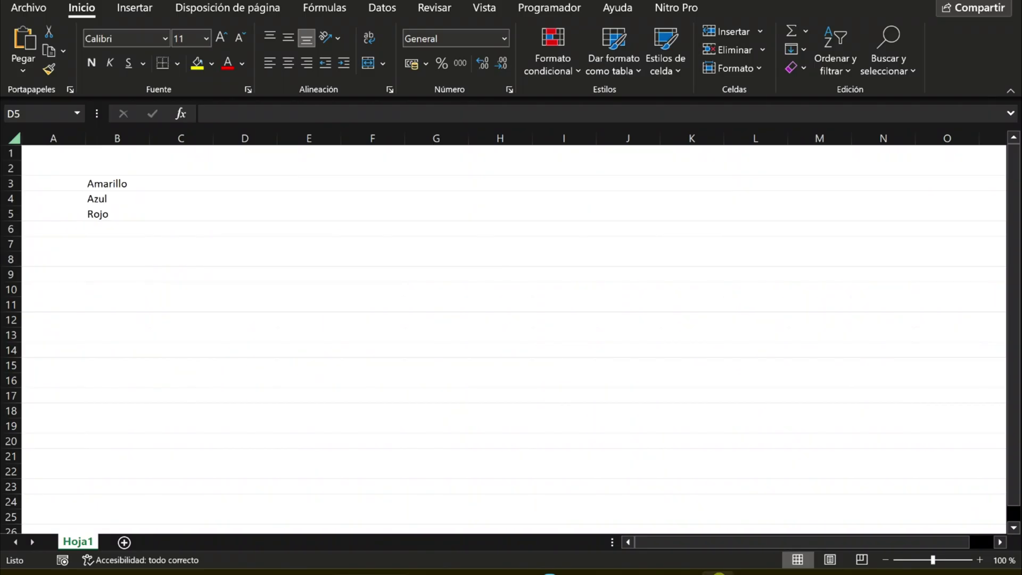
right_click(77, 541)
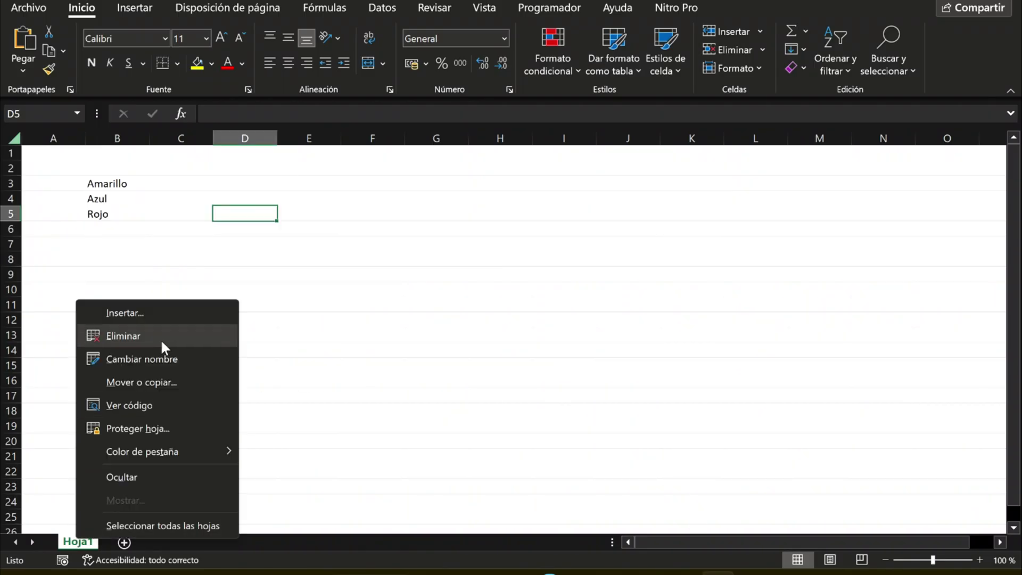
click(139, 414)
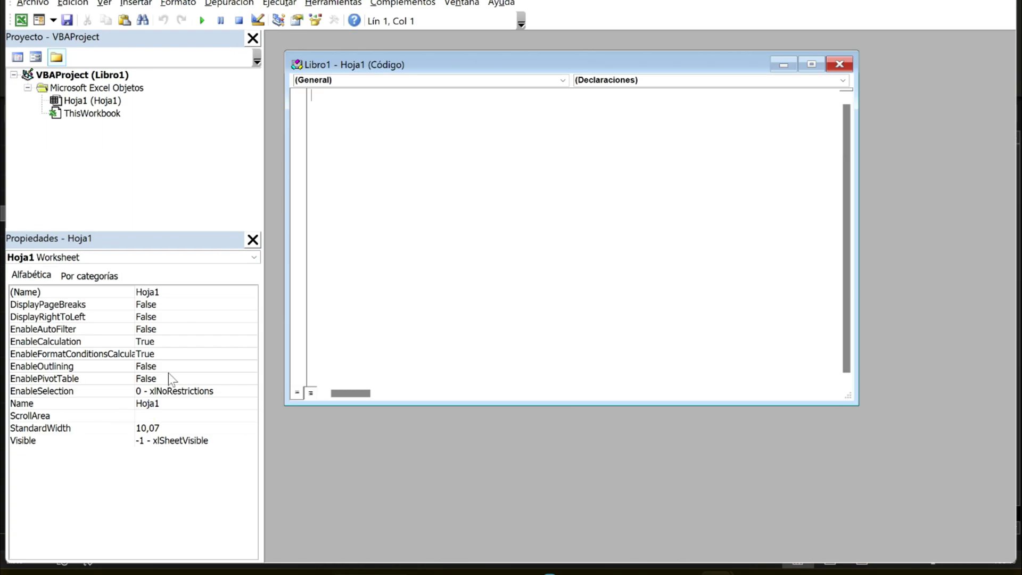
click(54, 21)
click(68, 55)
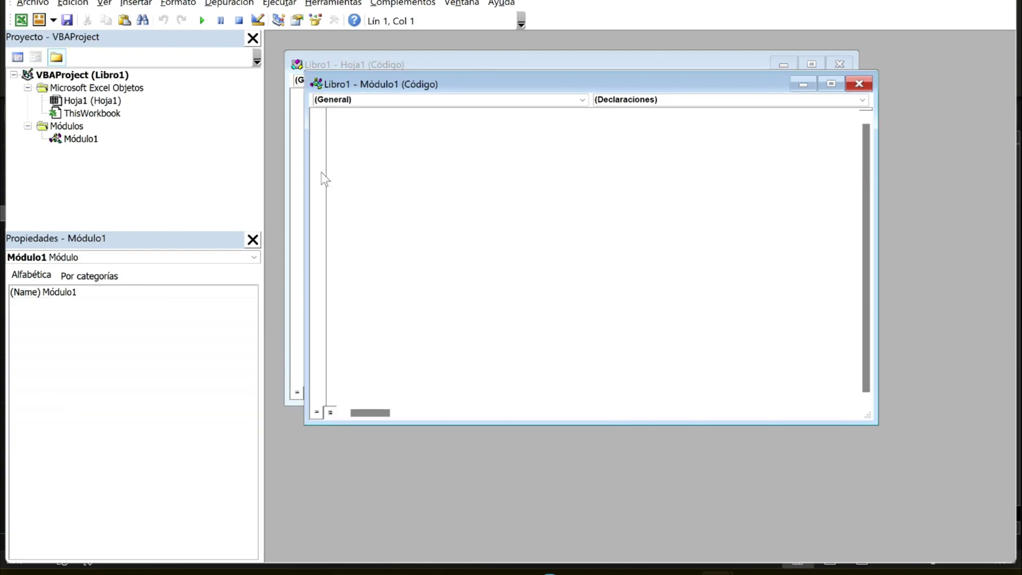
text(Sub ColorCelda()     Dim rango As Range     For Each rango In Selection         Select Case rango.Value             Case Is <= 5                 rango.Interior.Color = RGB(255, 0, 0)             Case 6 To 10                 rango.Interior.Color = RGB(255, 255, 0)             Case Is >= 11                 rango.Interior.Color = RGB(0, 255, 0)         End Select     Next rango End Sub)
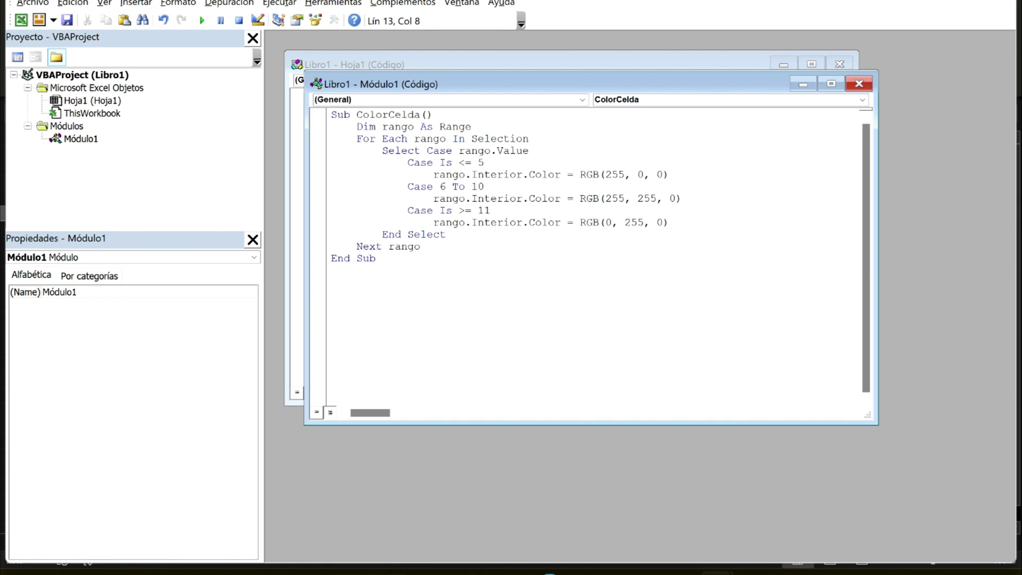
Close the Módulo1 and Hoja1 code windows and return to the worksheet at C3
click(724, 570)
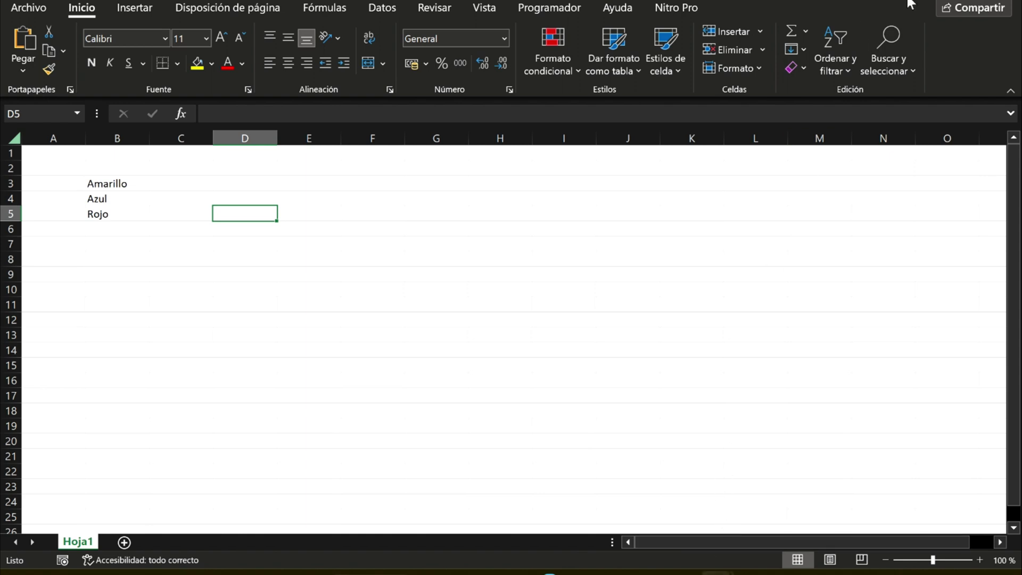
key(alt+F11)
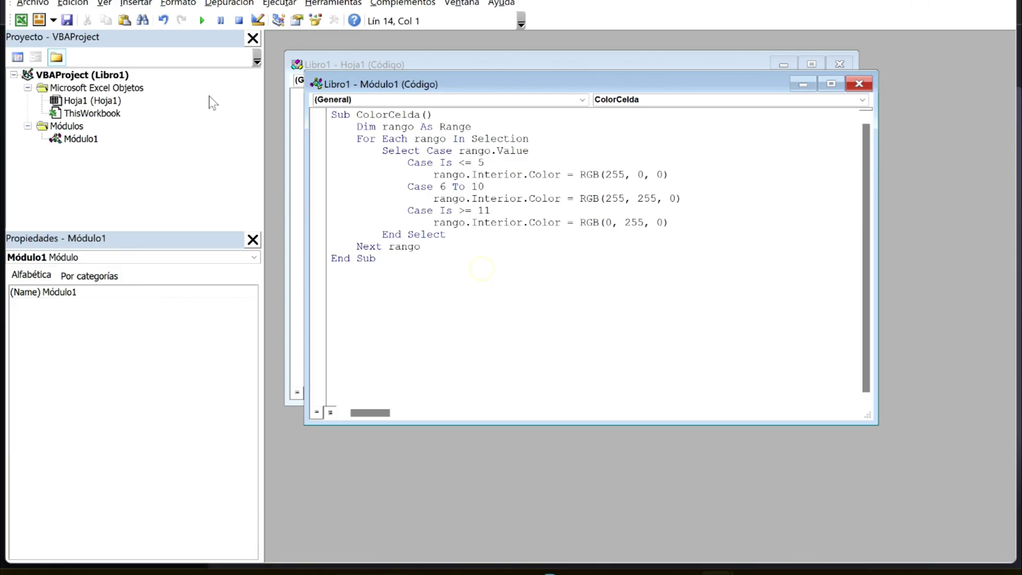
click(858, 84)
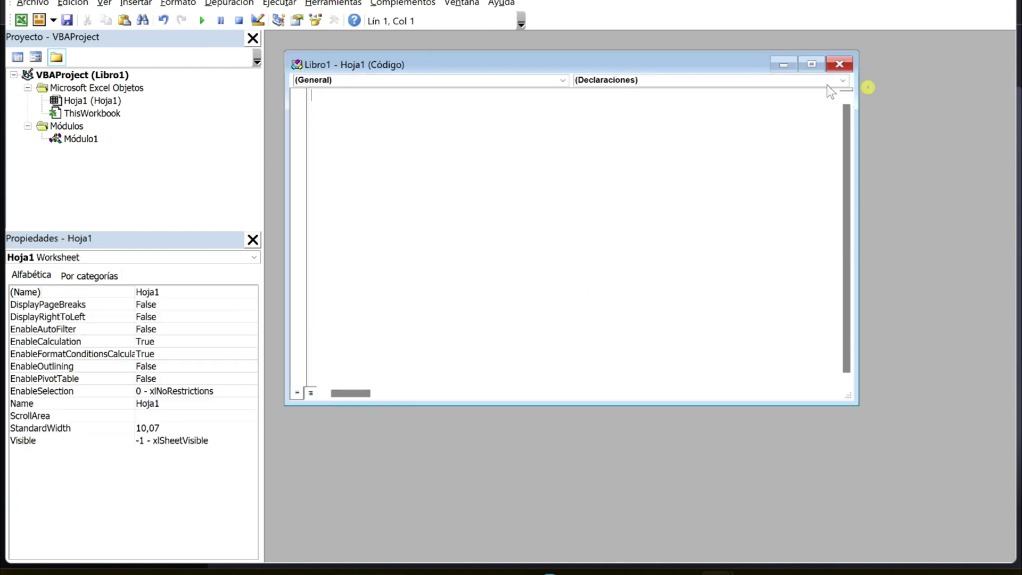
click(839, 64)
key(alt+F11)
click(423, 278)
click(197, 190)
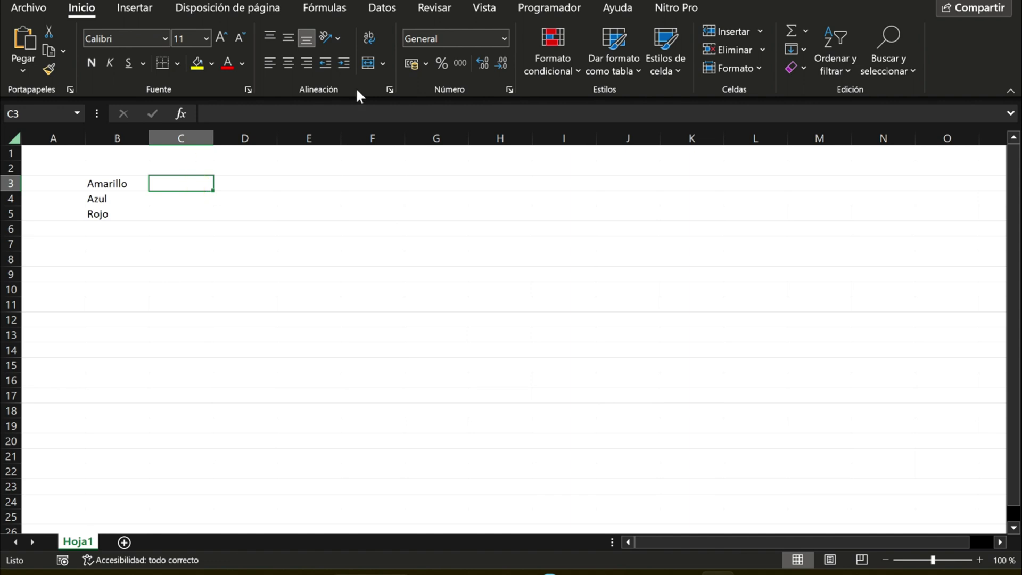
Enter the values 5, 2 and 9 in C3:C5
click(376, 10)
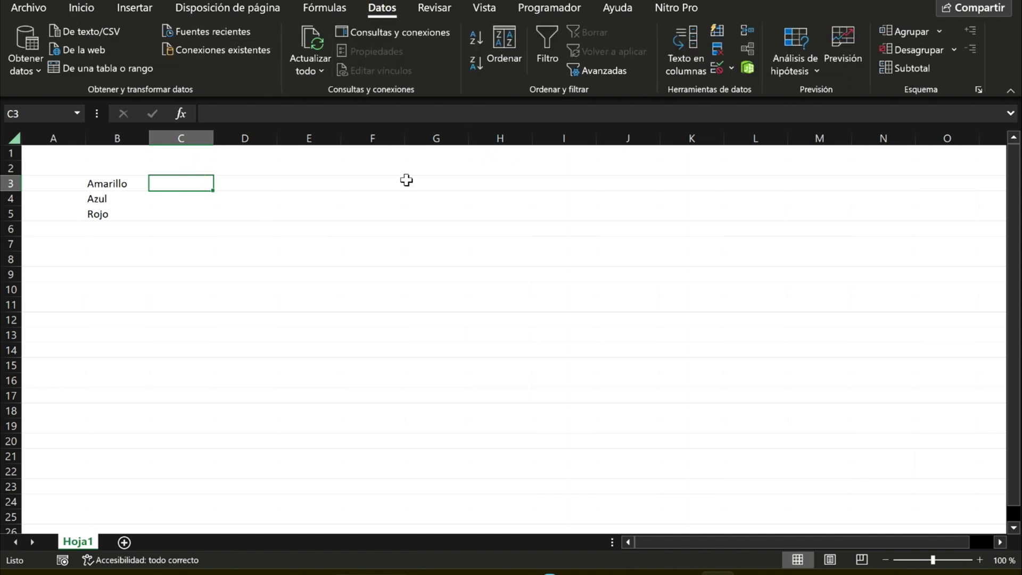
text(5)
key(Return)
text(2)
key(Return)
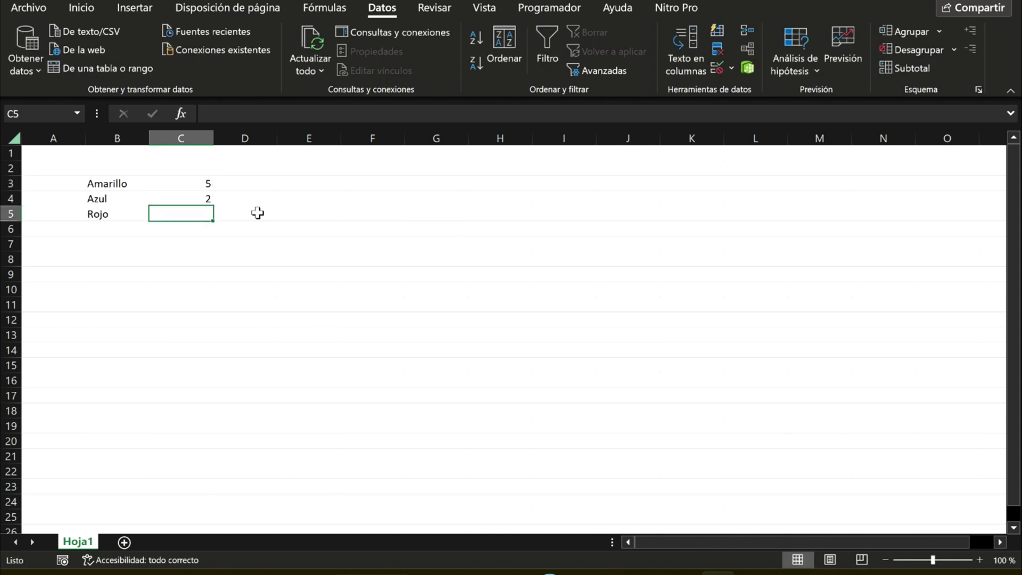
text(9)
key(Return)
click(313, 242)
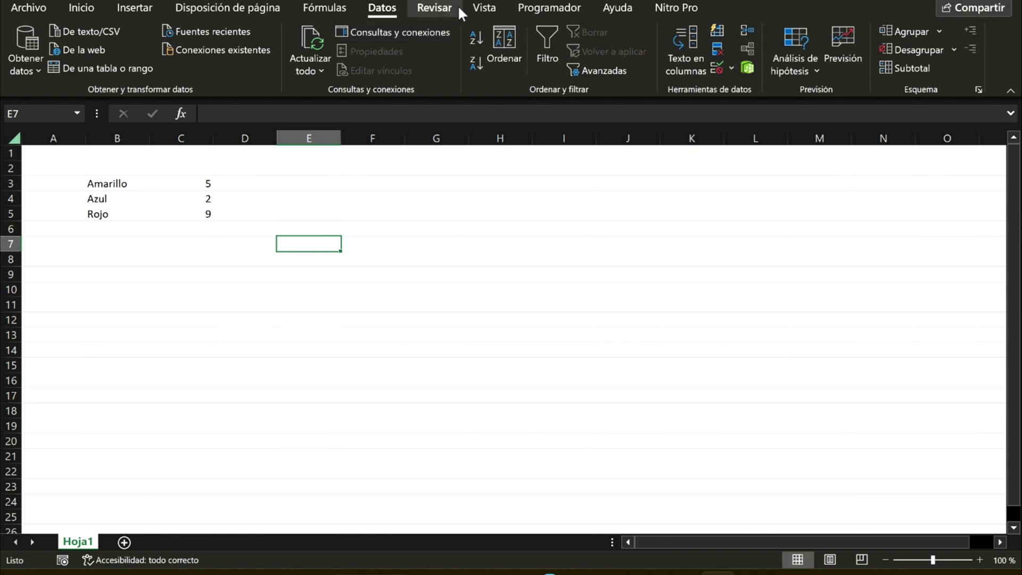
Draw a form-control button over E:G, assign it ColorCelda, and test it on G8
click(549, 8)
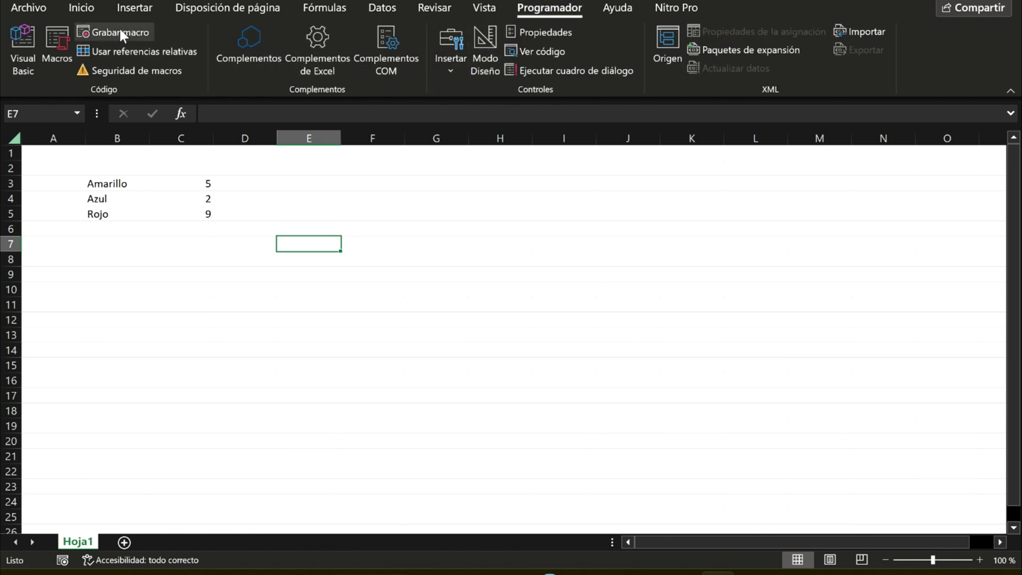
click(450, 65)
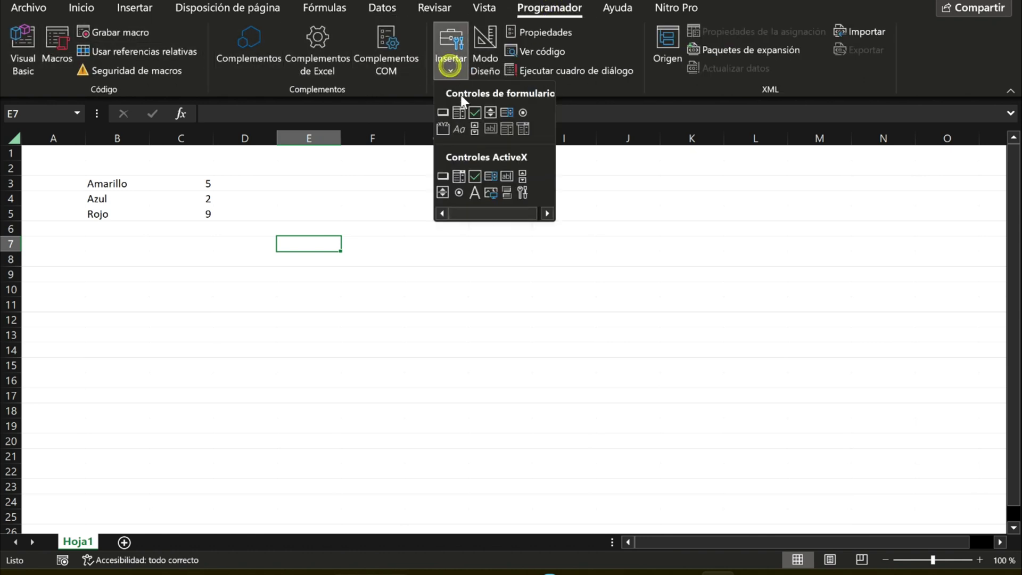
click(442, 113)
mouse_move(315, 164)
mouse_down()
mouse_move(470, 202)
mouse_move(465, 195)
mouse_up()
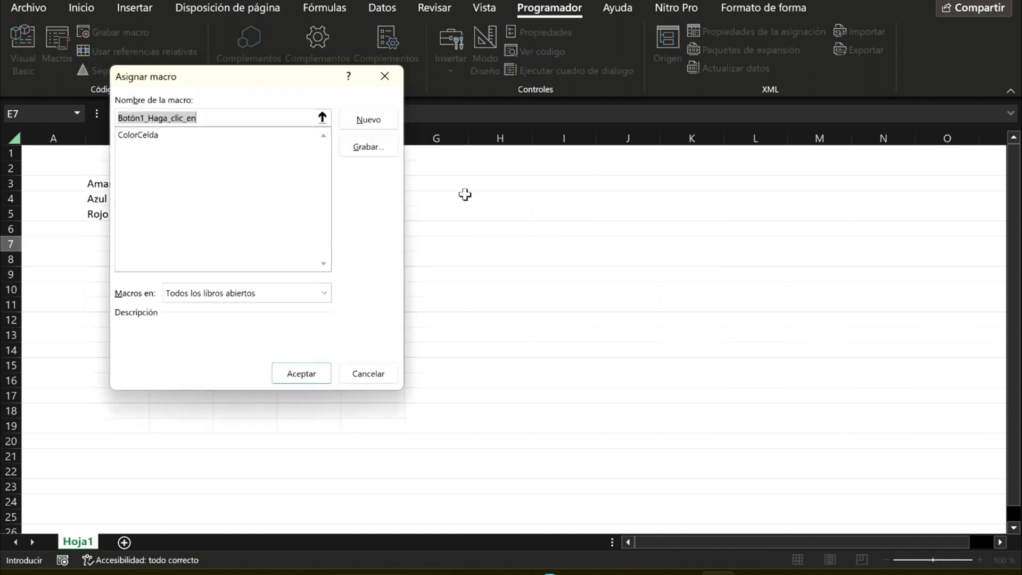
double_click(137, 135)
click(436, 257)
click(411, 191)
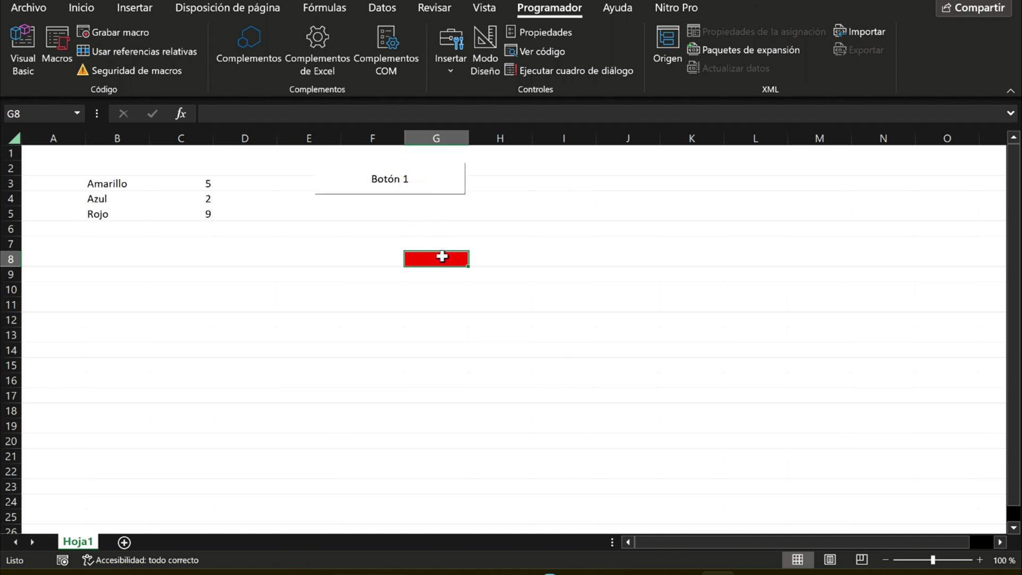
Enter 3 in G8 and run the colouring macro on it
text(3)
click(486, 311)
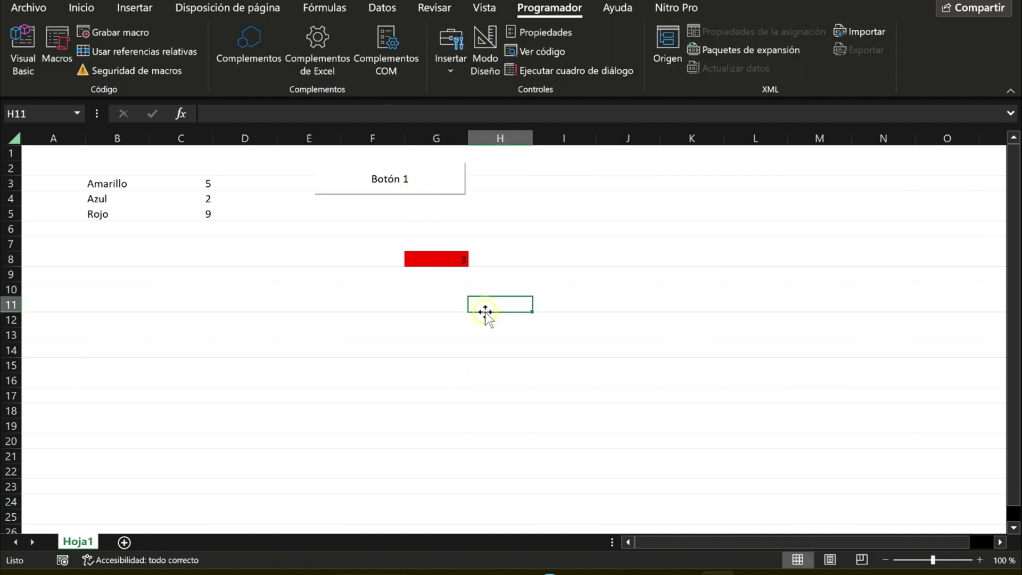
click(436, 191)
click(454, 255)
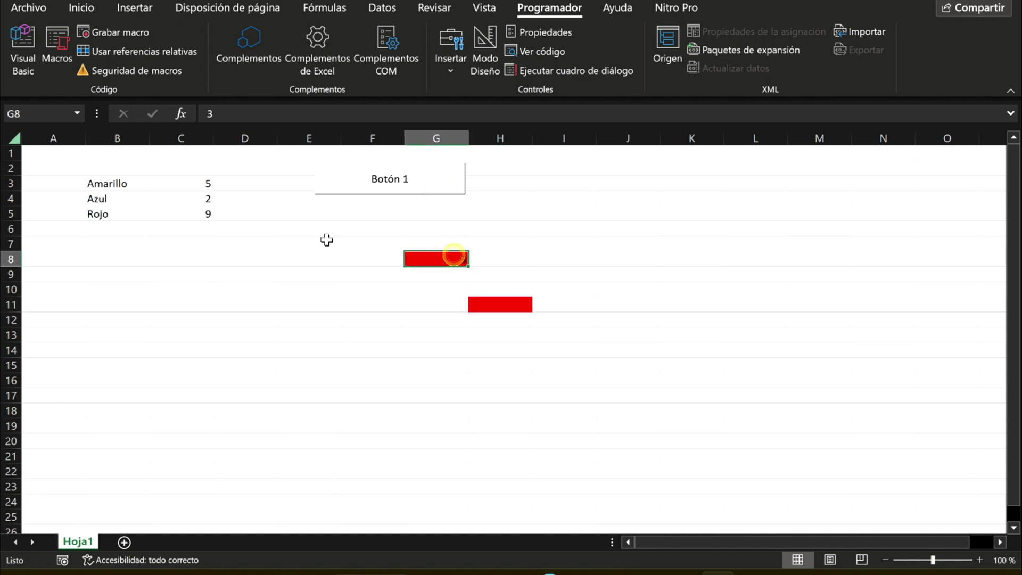
Run ColorCelda on C3:C5, turning 5 and 2 red and 9 yellow
drag(194, 181, 205, 212)
click(407, 186)
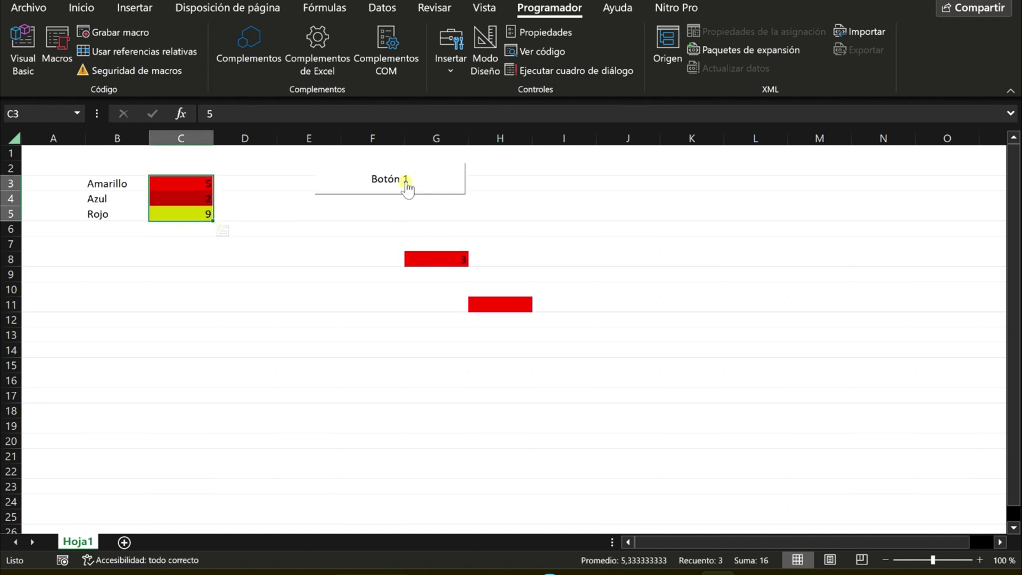
click(306, 242)
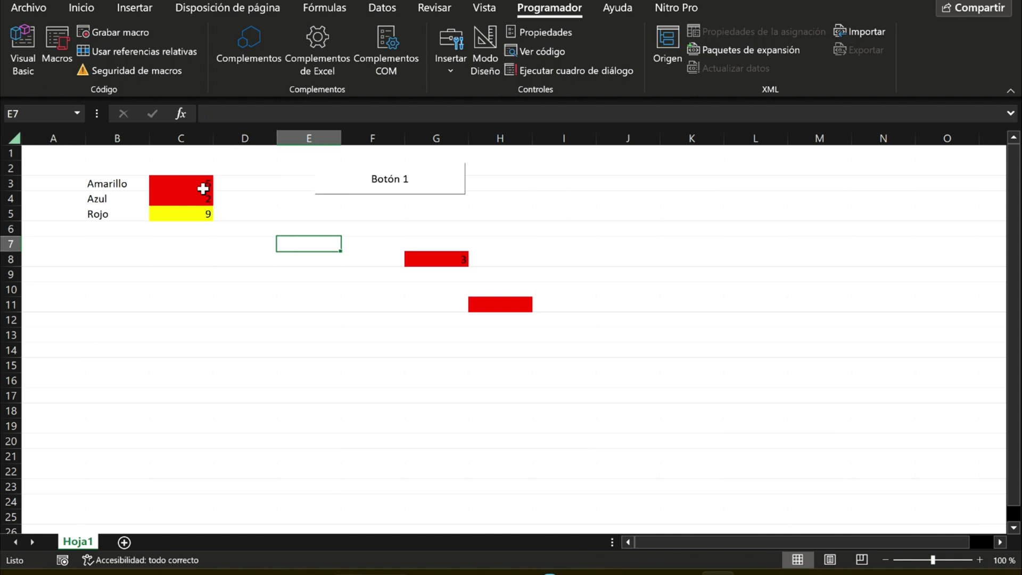
click(202, 187)
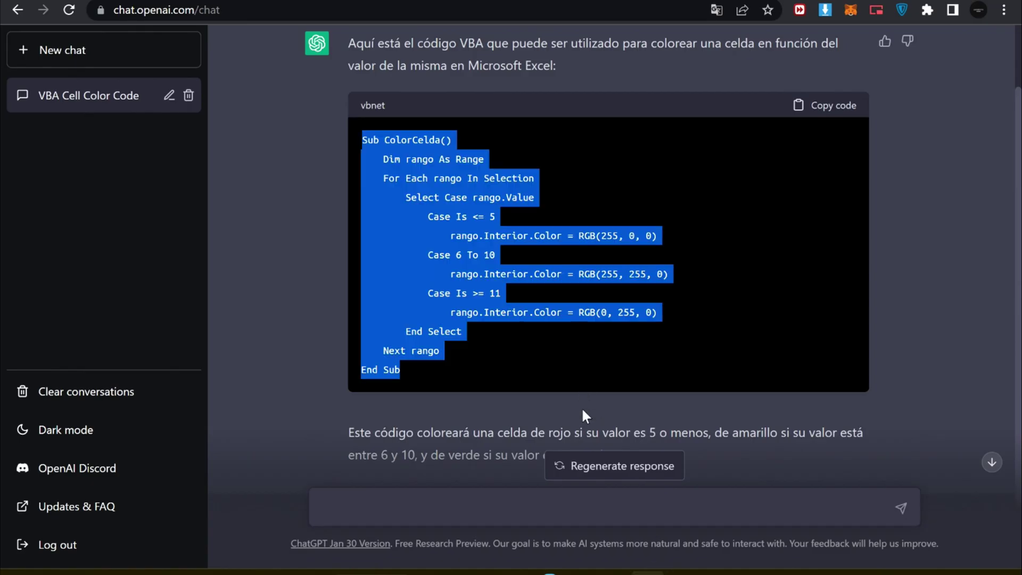
Scroll down through ChatGPT's explanation of the macro
click(581, 406)
scroll(581, 407, down, 1)
scroll(581, 406, down, 1)
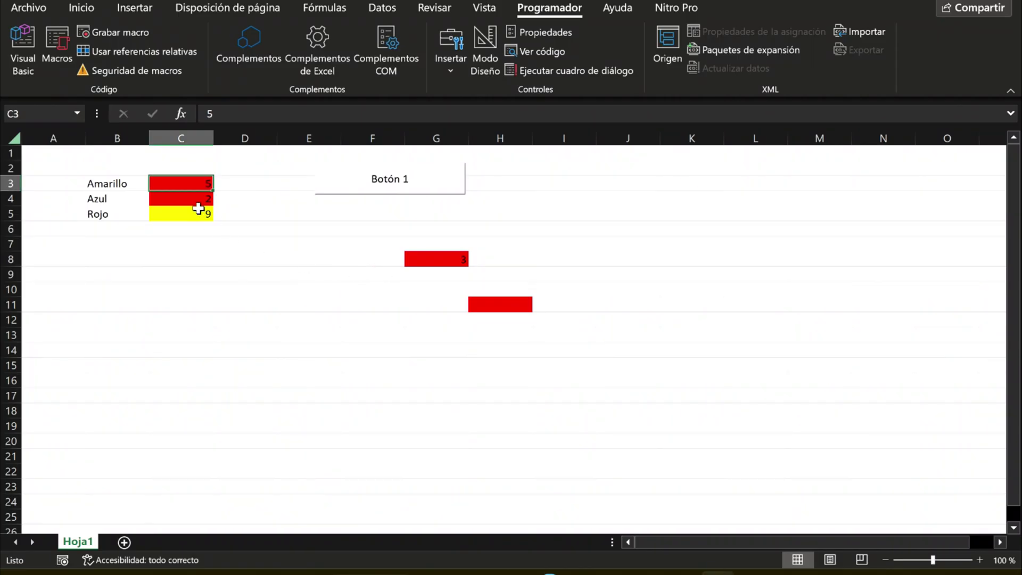
Change C4 to 11 and rerun the macro on C3:C5 so it turns green
click(199, 199)
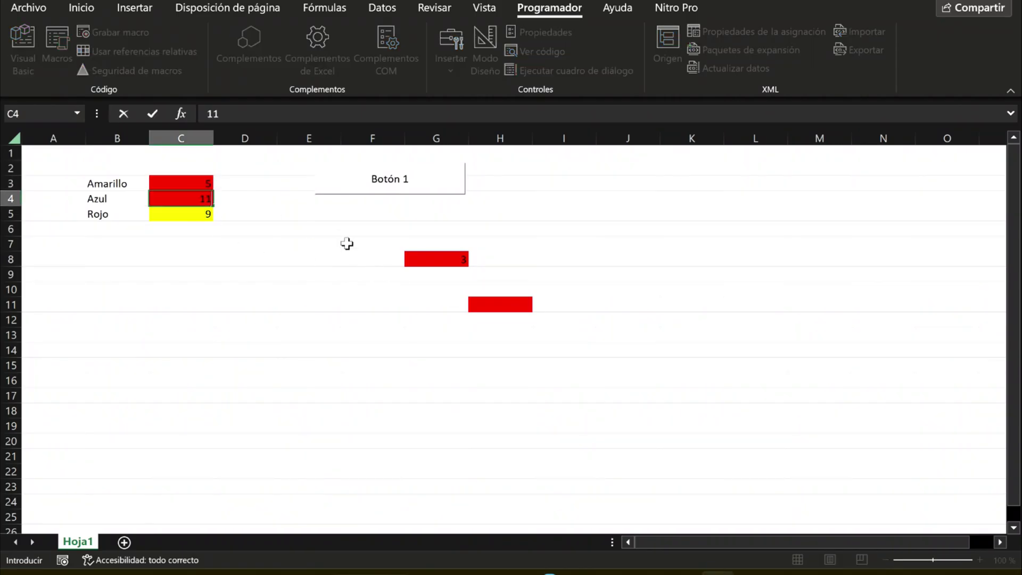
click(343, 243)
click(385, 195)
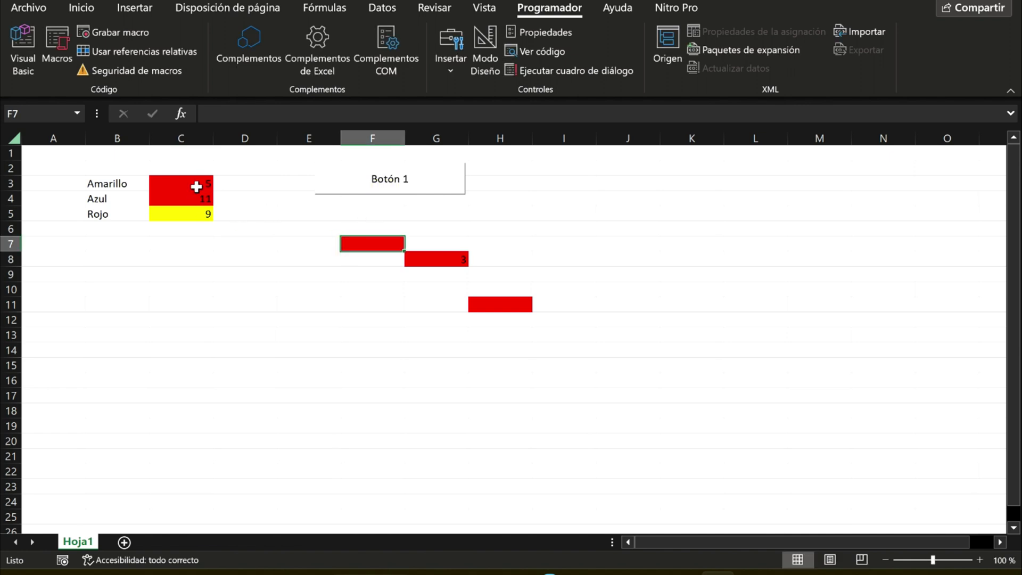
drag(201, 187, 200, 211)
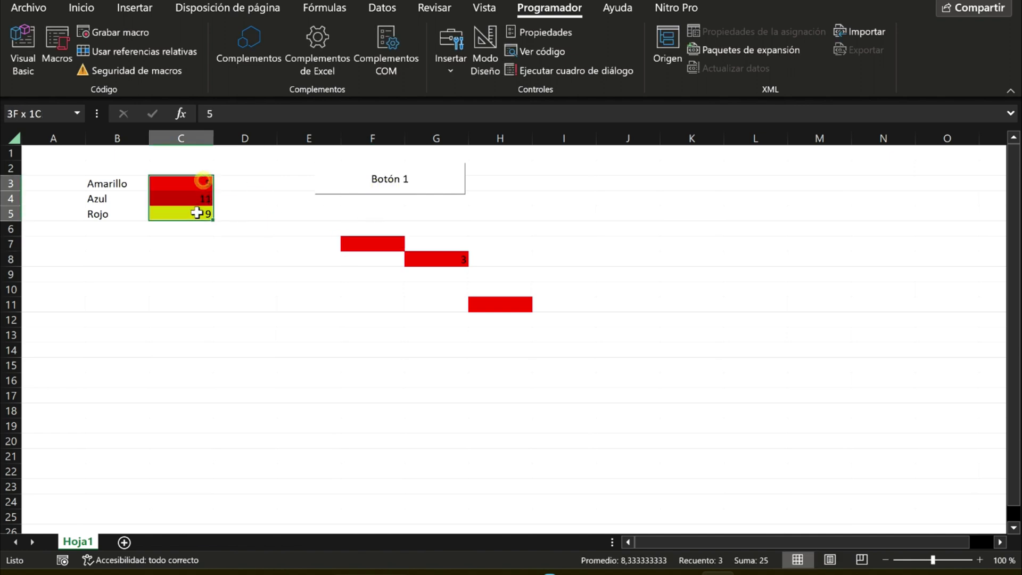
click(365, 333)
Clear the stray red formatting around F7:H11 and reselect C3:C5
mouse_move(369, 220)
mouse_down()
mouse_move(520, 227)
mouse_move(519, 212)
mouse_move(531, 326)
mouse_up()
click(368, 322)
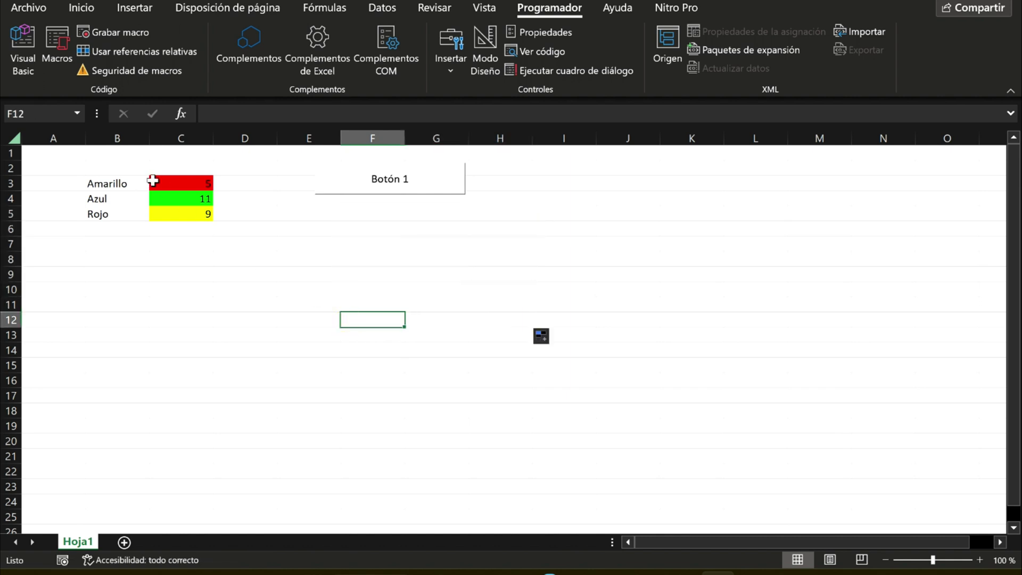
drag(157, 184, 166, 213)
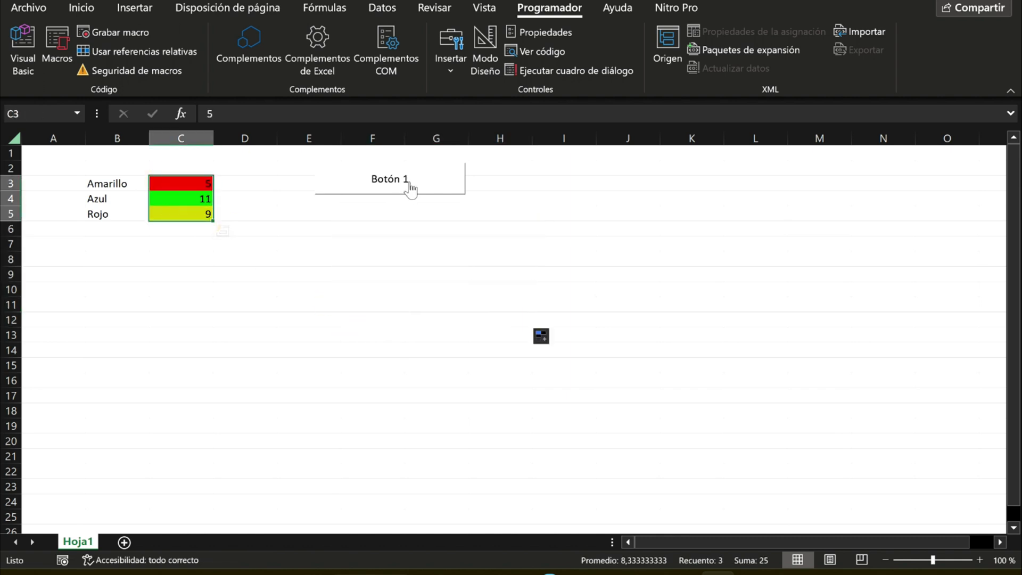
Relabel B4 as verde, B5 as amarillo and B3 as rojo
click(248, 258)
click(192, 198)
click(118, 197)
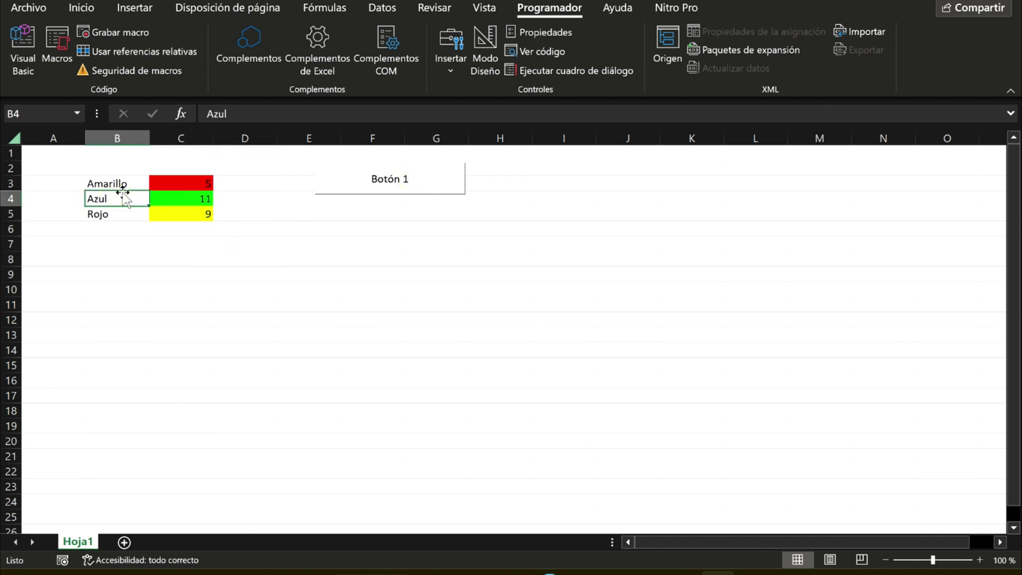
text(verde)
key(Return)
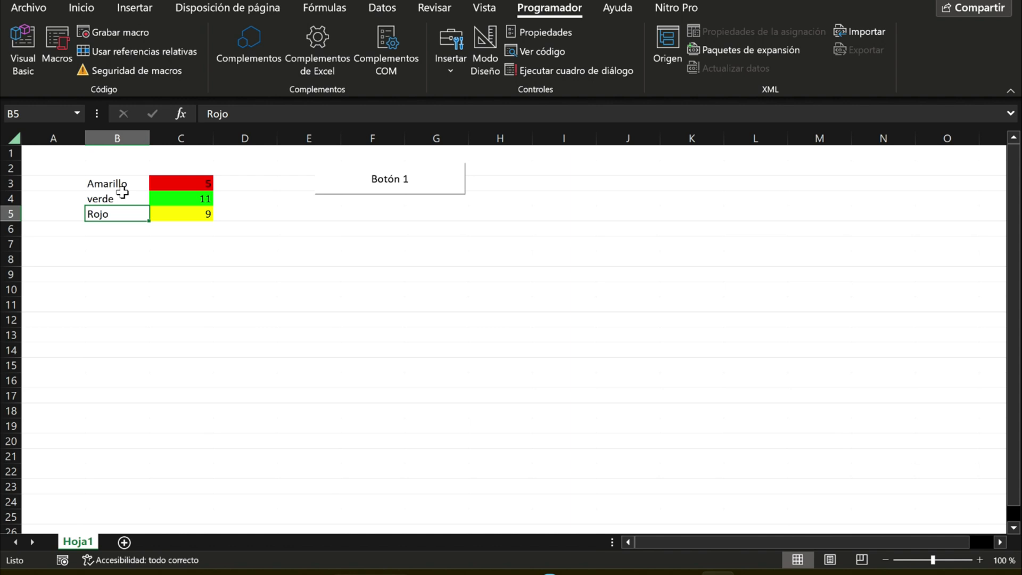
text(amarill)
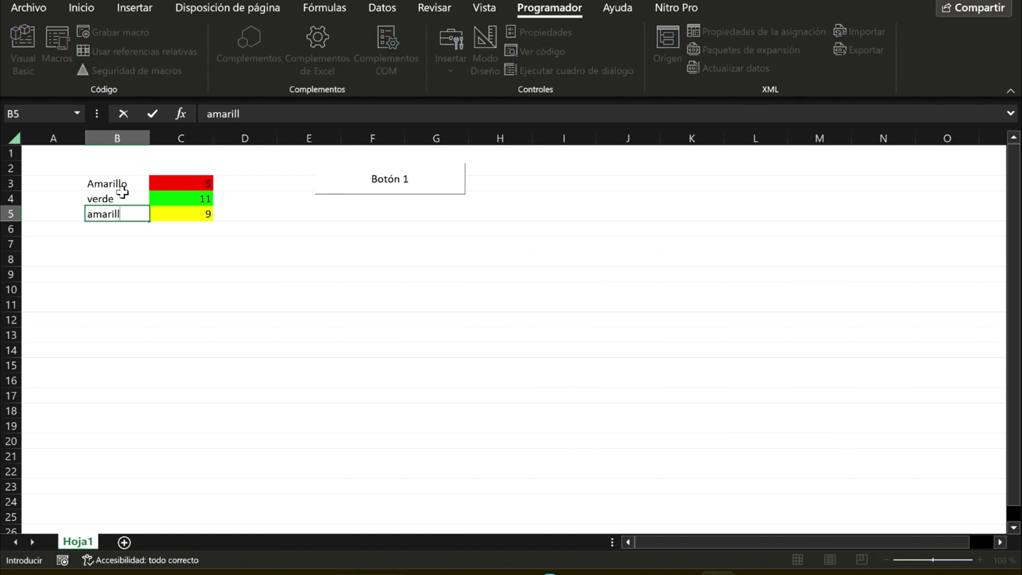
text(o)
key(Up)
key(Up)
text(ro)
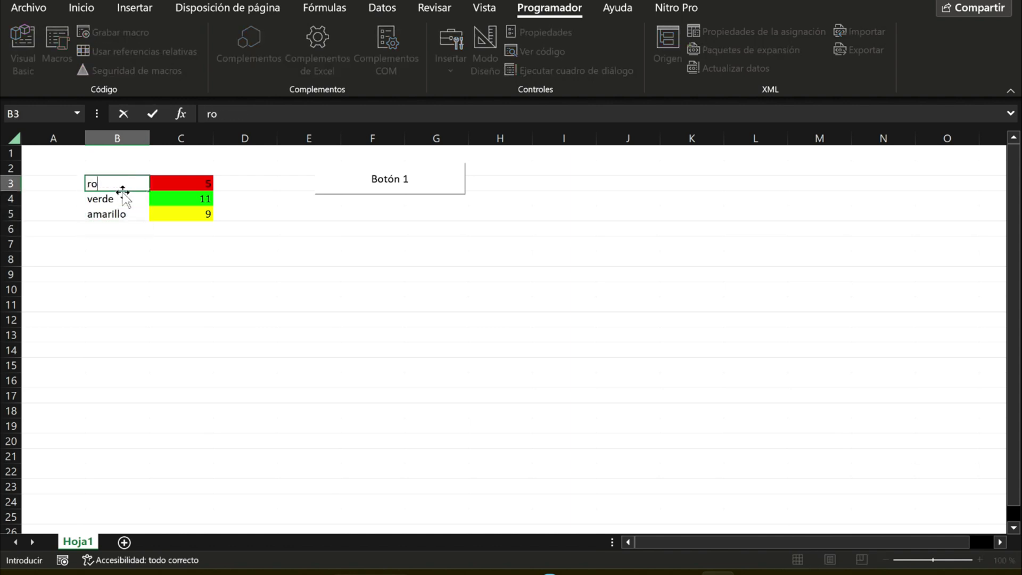
key(Return)
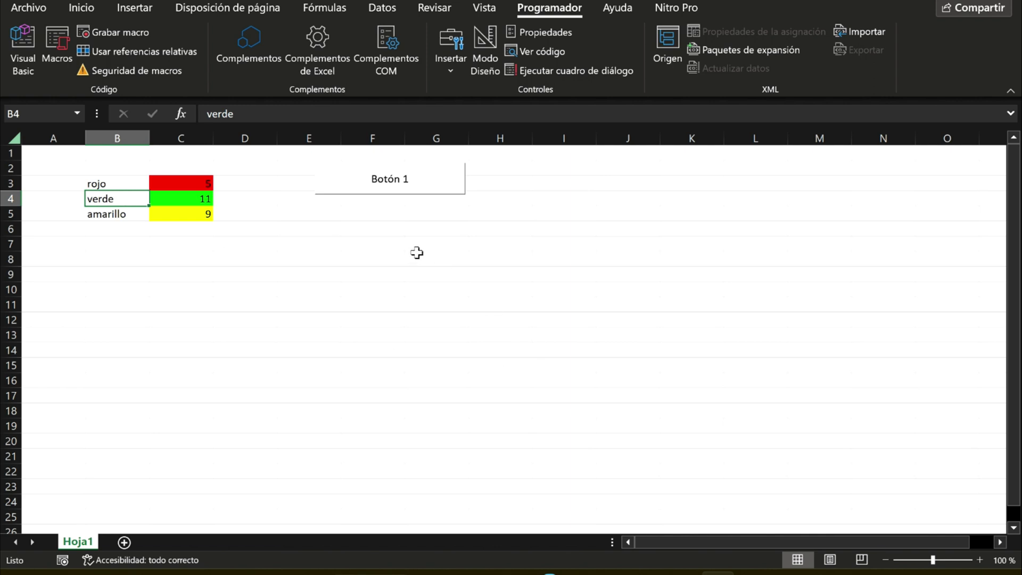
Enter 9, 15 and 1 in C3:C5 and recolour them yellow, green and red
click(199, 188)
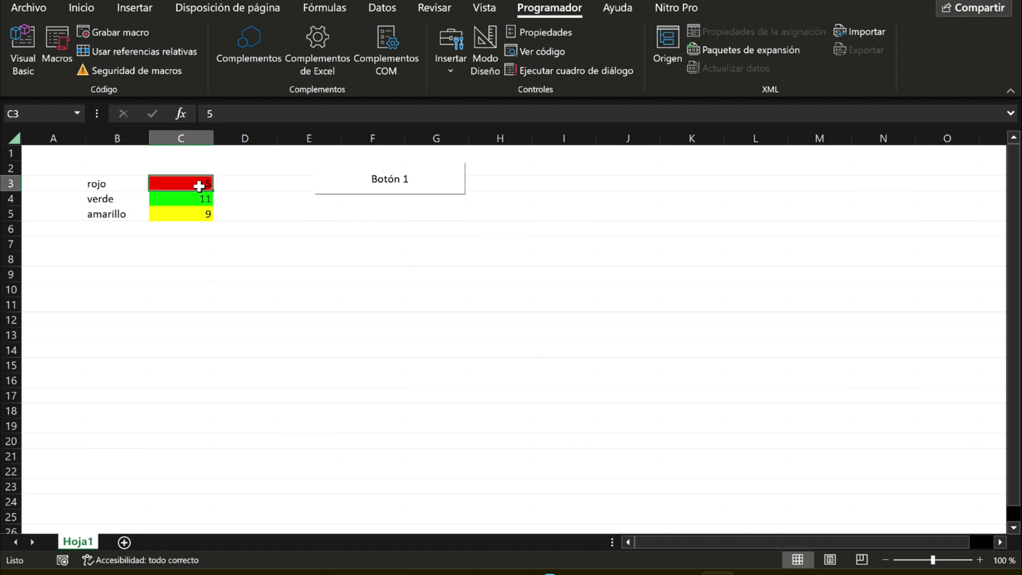
text(9)
key(Return)
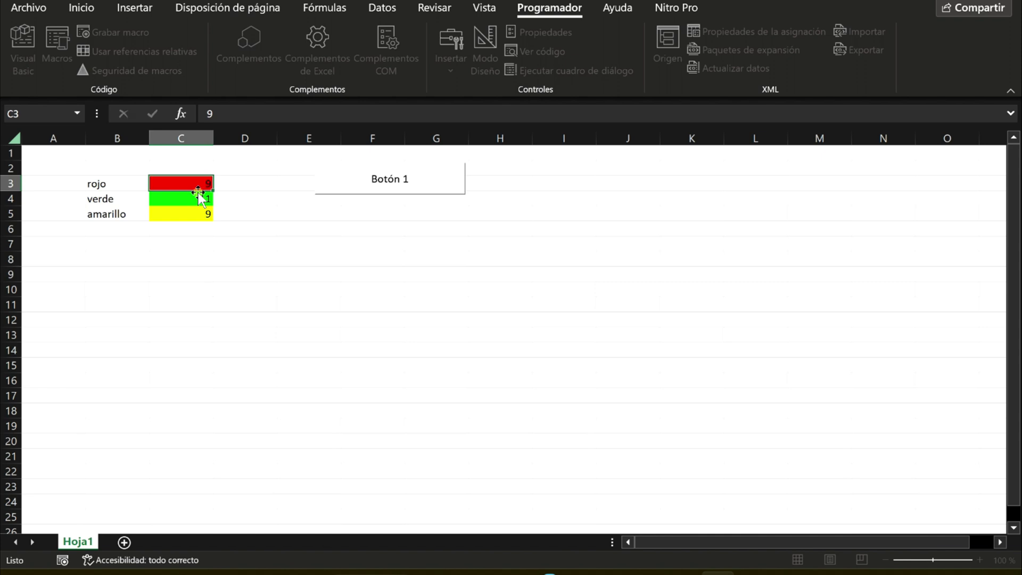
text(1)
key(Return)
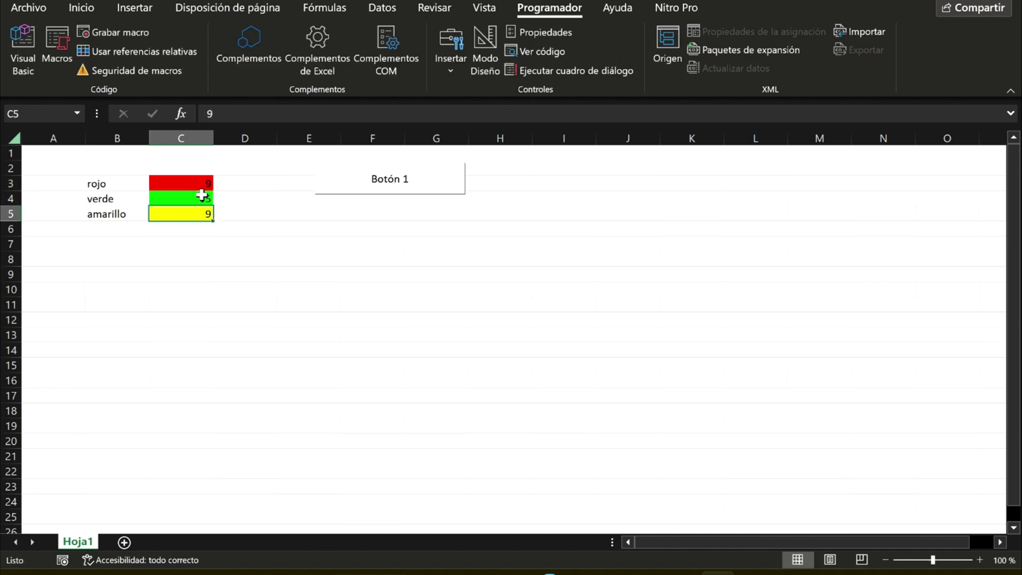
text(1)
click(334, 229)
click(370, 192)
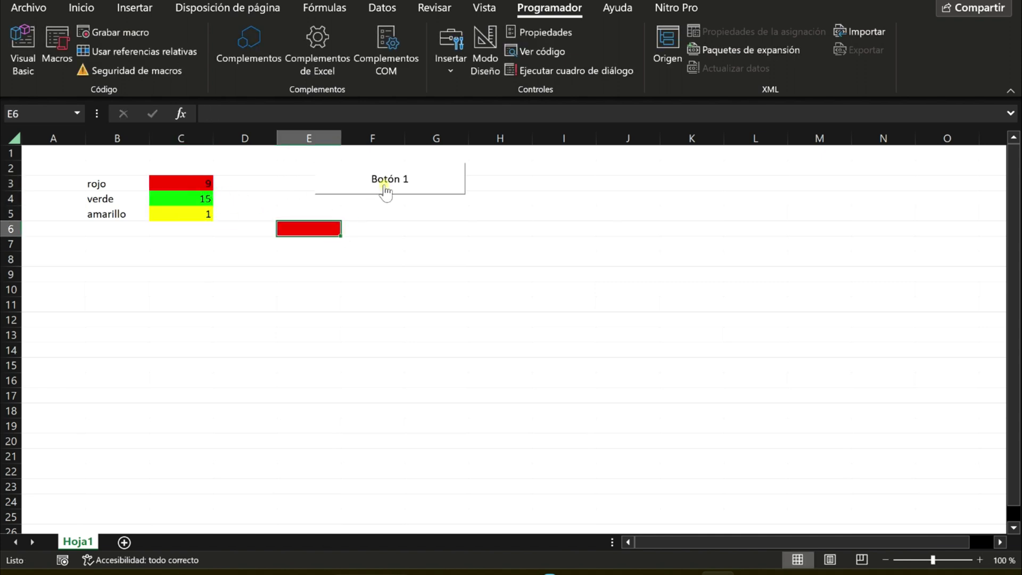
drag(205, 182, 205, 215)
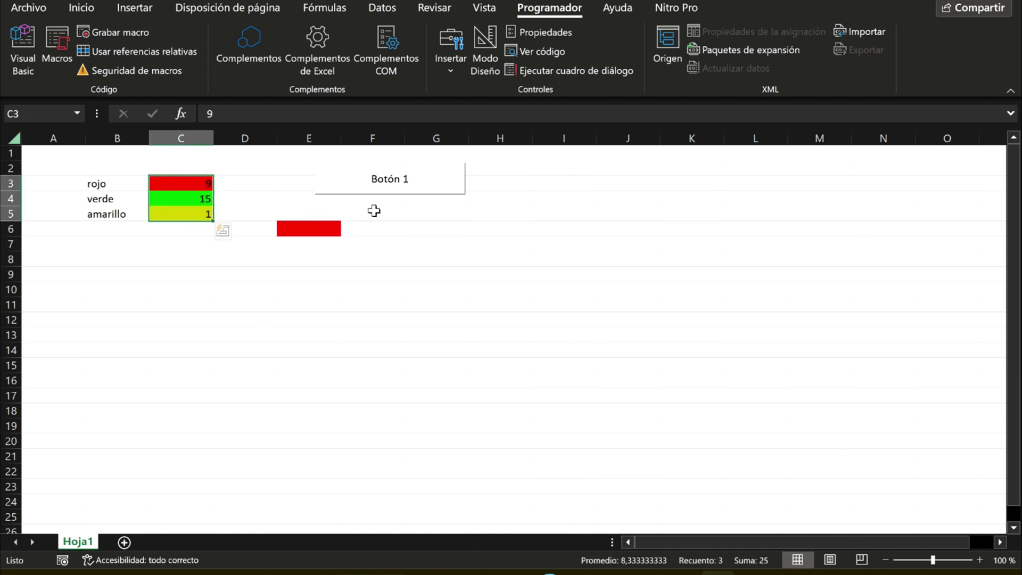
click(388, 189)
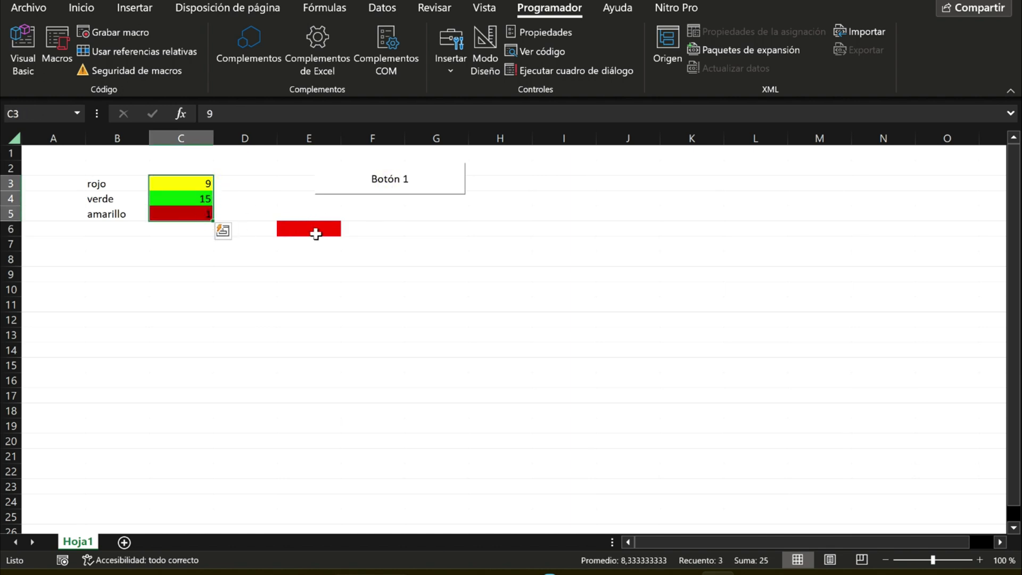
Type 0 in E6 and run the macro so it turns red
click(316, 235)
text(0)
click(368, 191)
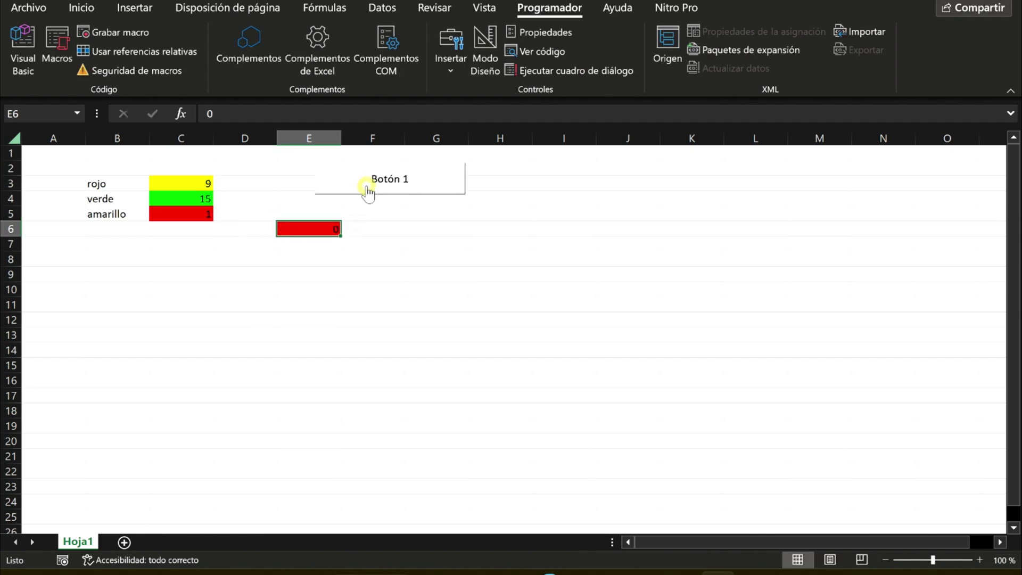
click(350, 248)
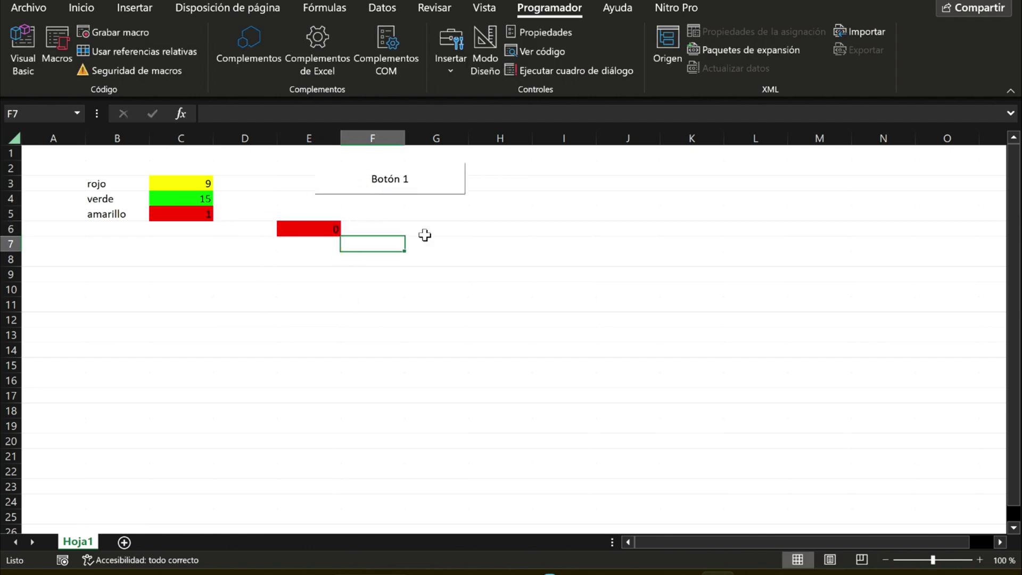